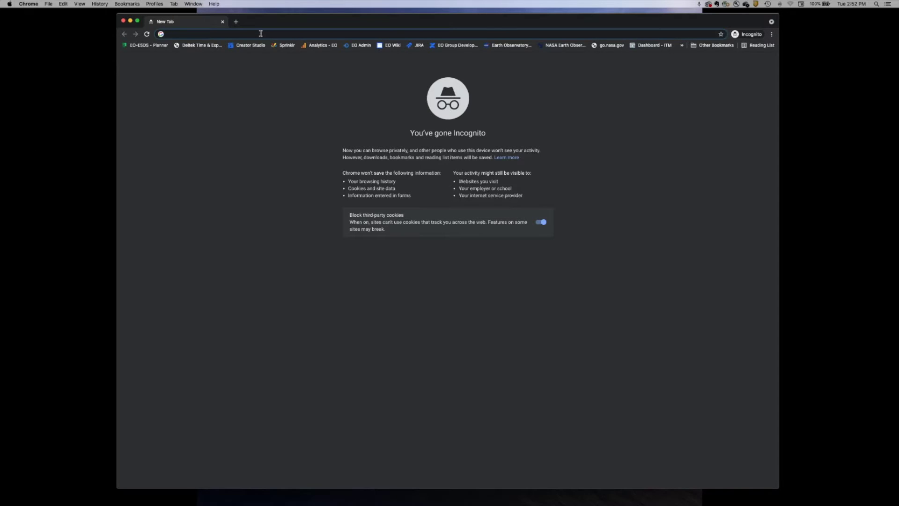
- Load ladsweb.modaps.eosdis.nasa.gov and expand the Data Discovery menu
type("ladsweb.modaps.eosdis.nasa.gov")
key("Return")
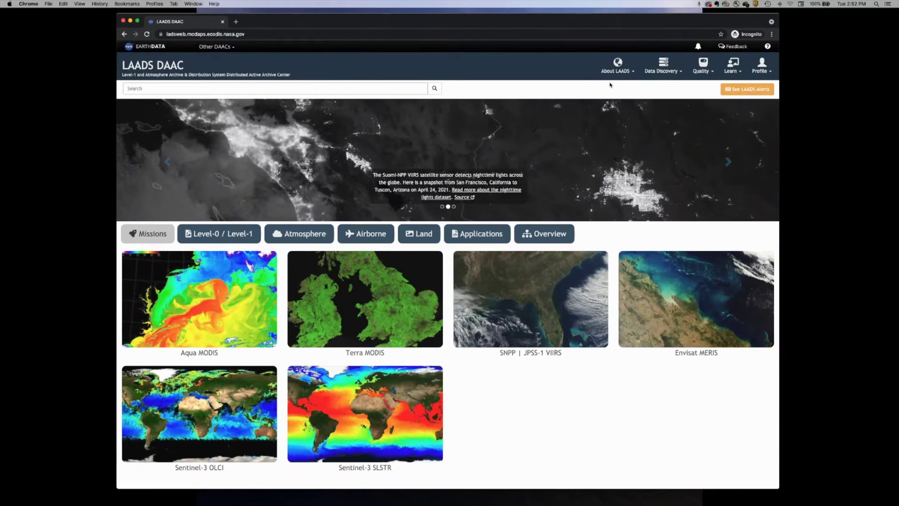
left_click(664, 72)
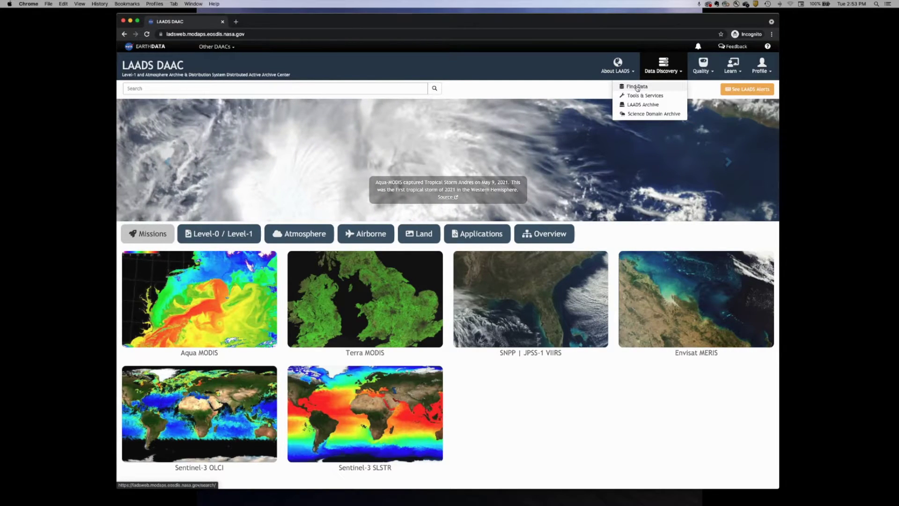
- Open Find Data to list all standard collections, such as AERDB_D3_VIIRS_SNPP, at the Products step
left_click(637, 87)
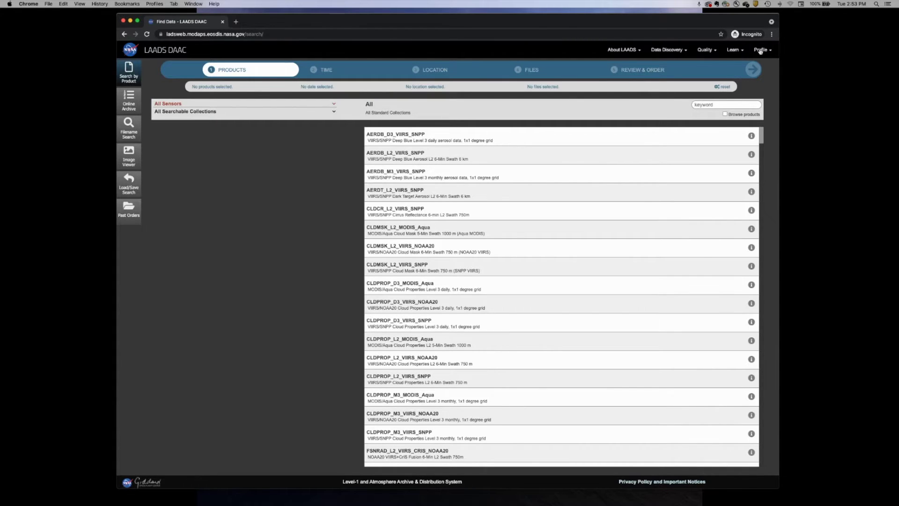
left_click(751, 69)
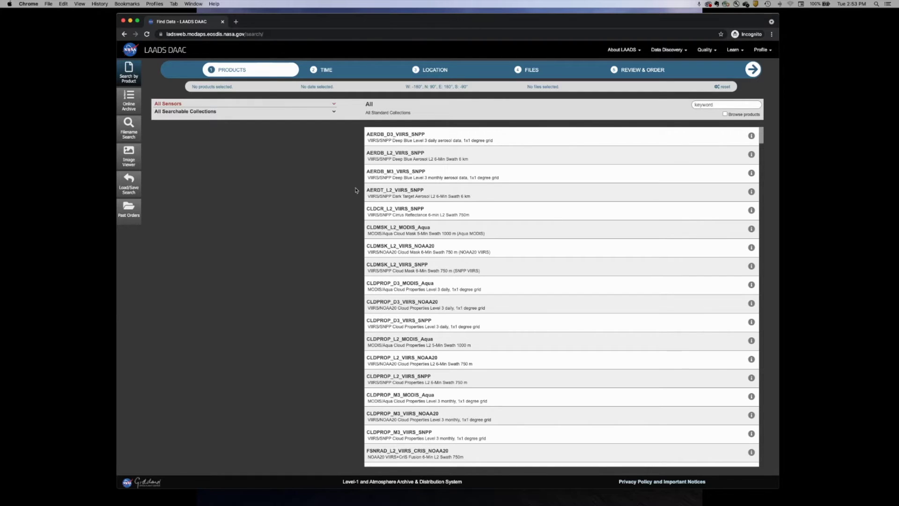
- Filter products to the VIIRS:Suomi-NPP sensor, leaving 40 products such as VNP09
left_click(333, 104)
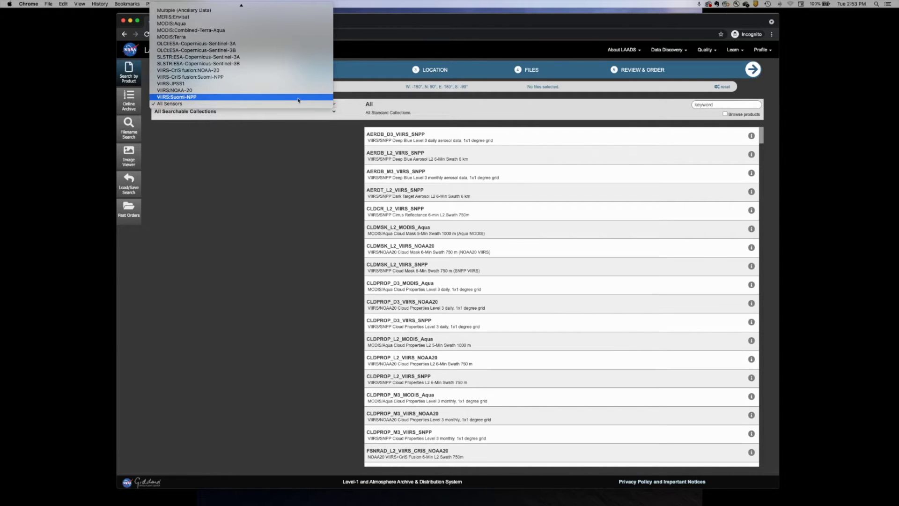
scroll(290, 54, "up", 3)
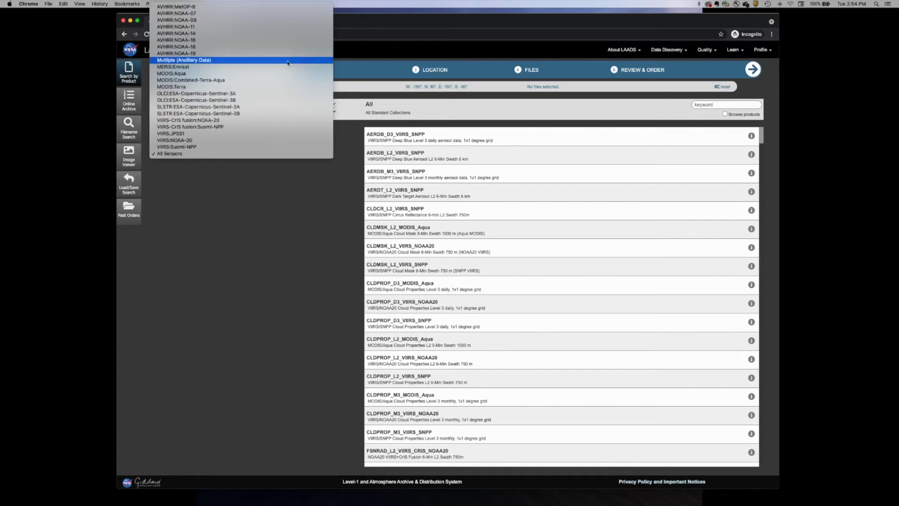
left_click(270, 147)
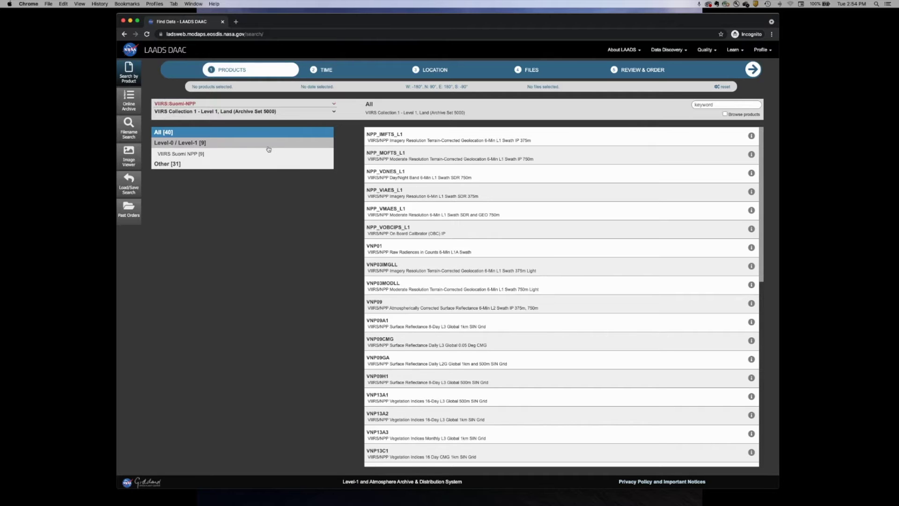
scroll(490, 226, "down", 3)
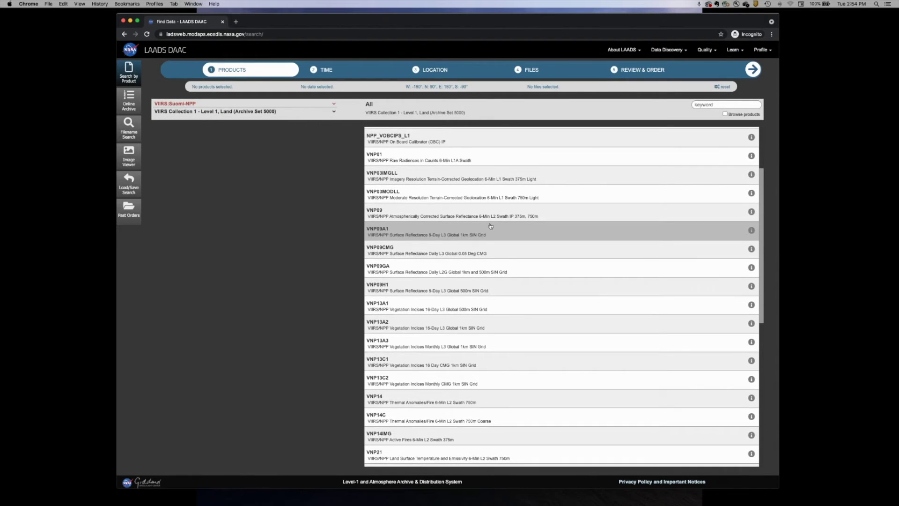
scroll(490, 226, "up", 3)
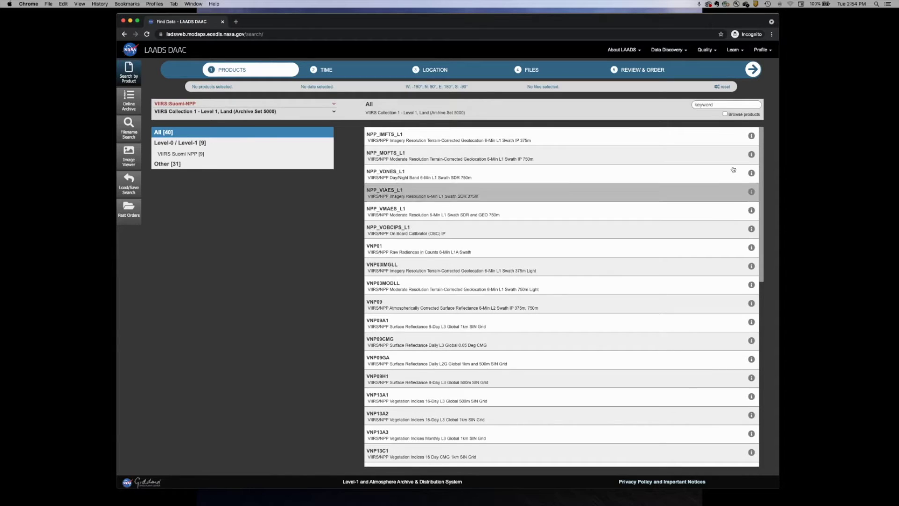
- Check NPP_IMFTS_L1's Product Information and Data Availability in a new tab, then return to the list
left_click(751, 136)
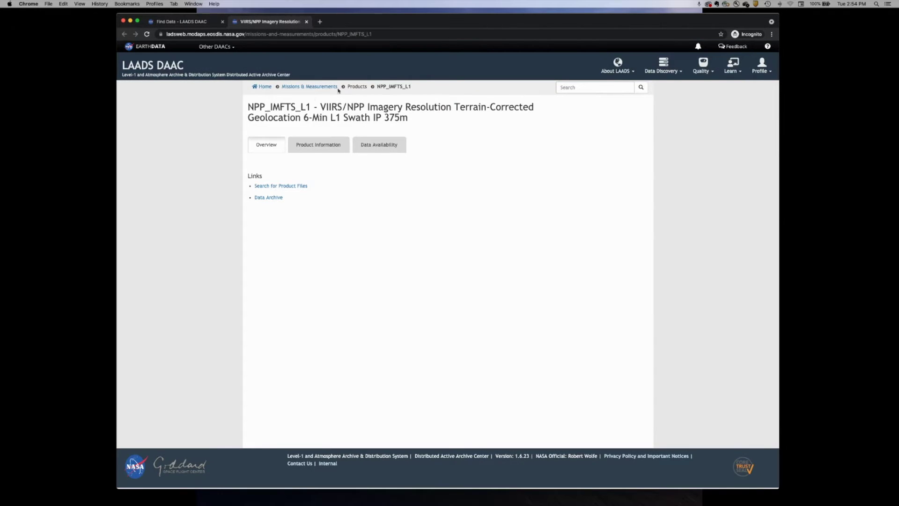
left_click(310, 149)
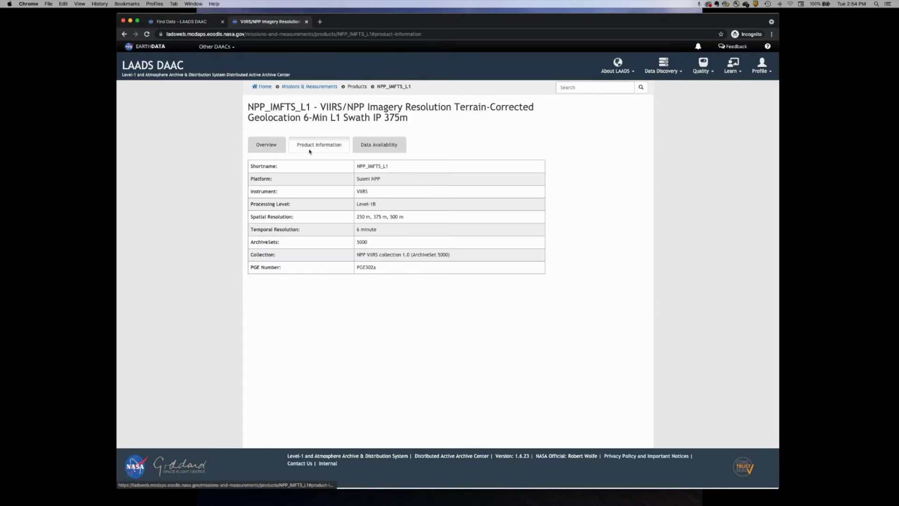
left_click(383, 146)
left_click(266, 145)
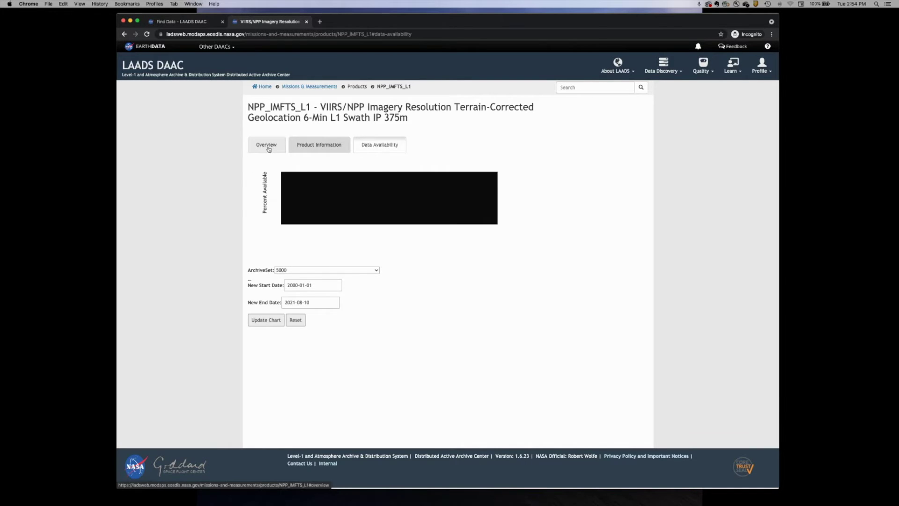
left_click(124, 35)
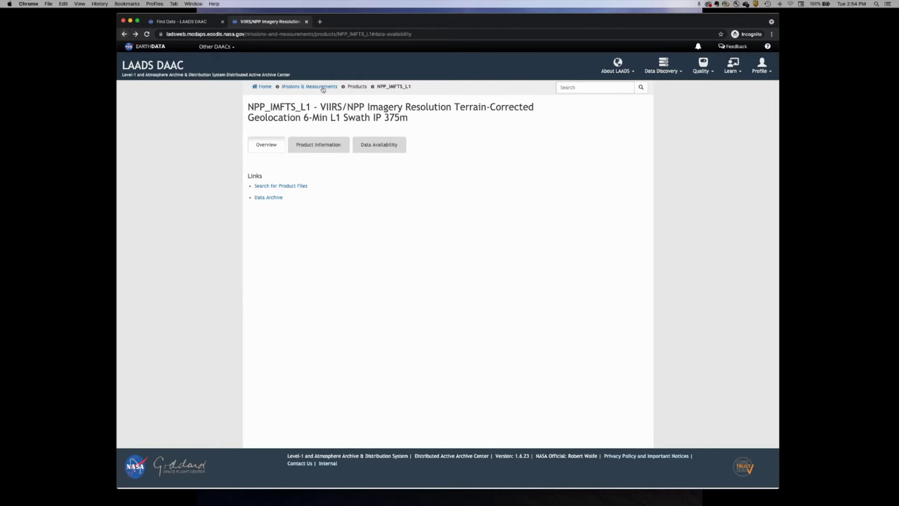
left_click(193, 24)
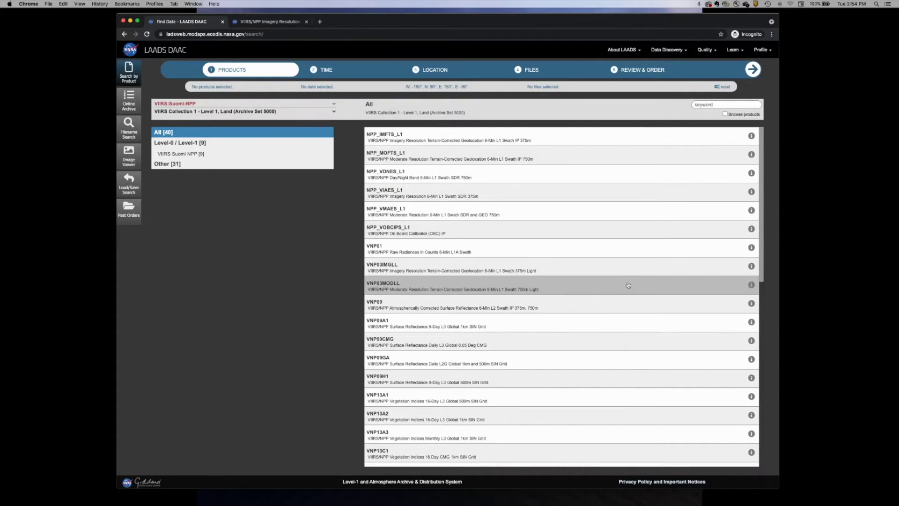
- Tick VNP46A1 further down the VIIRS product list
scroll(631, 269, "down", 5)
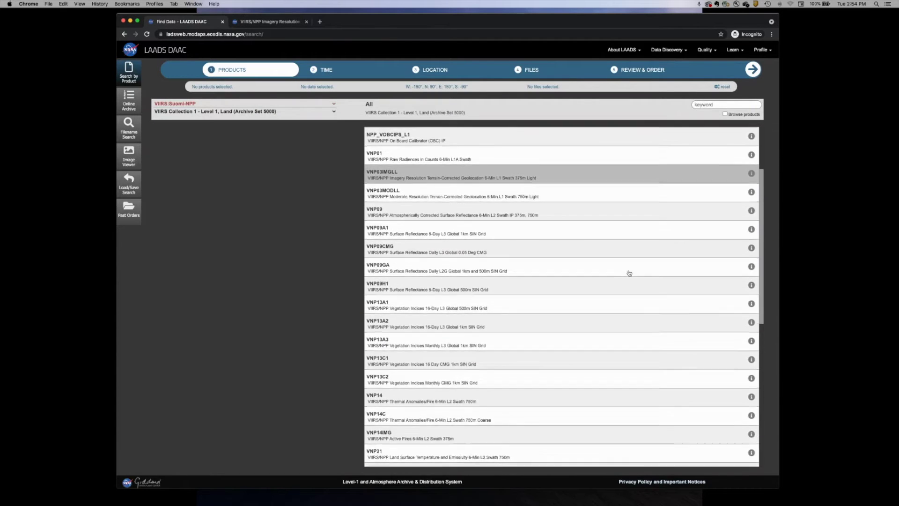
scroll(629, 273, "down", 4)
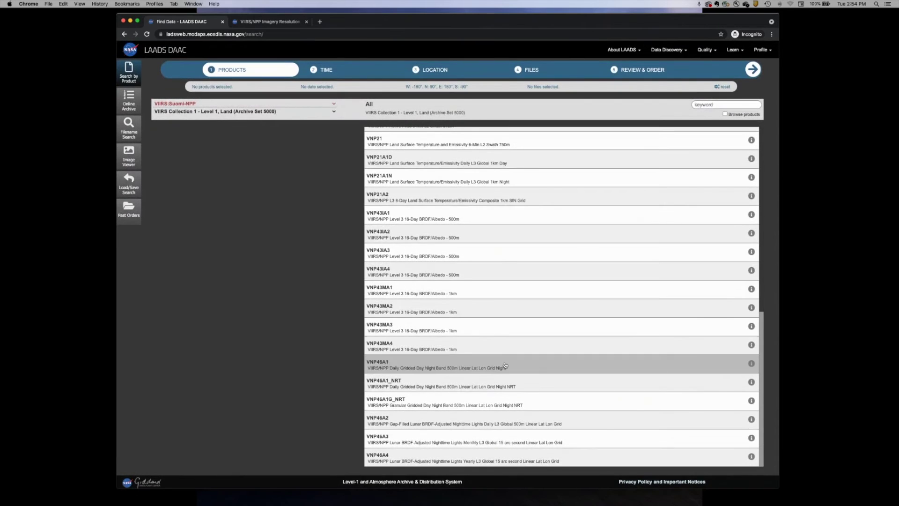
left_click(473, 365)
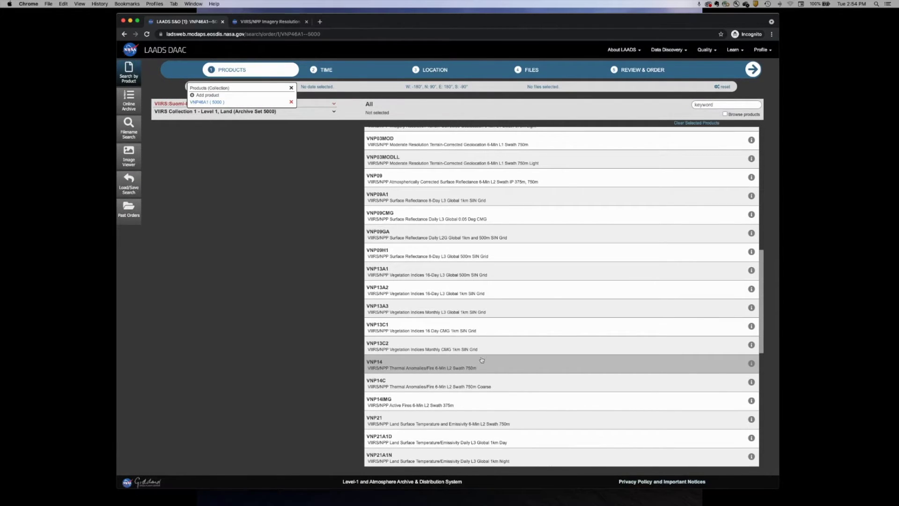
scroll(473, 365, "up", 5)
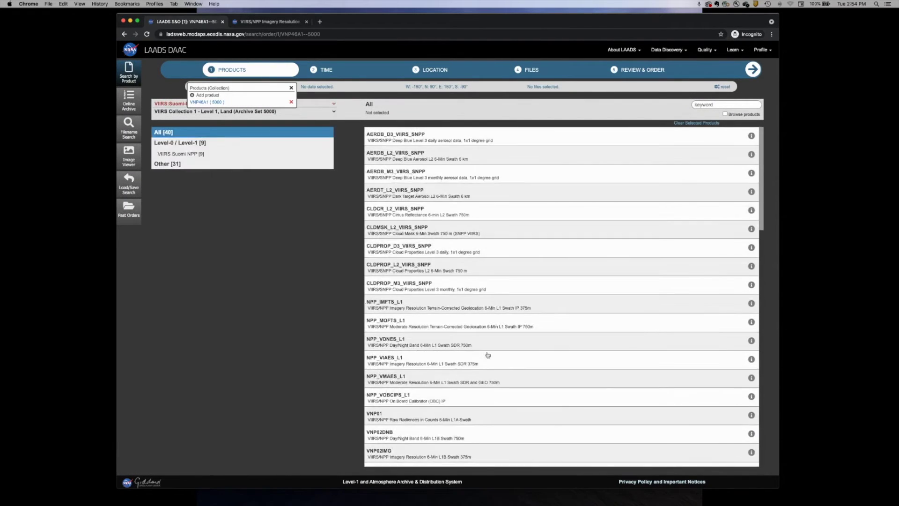
scroll(487, 354, "down", 6)
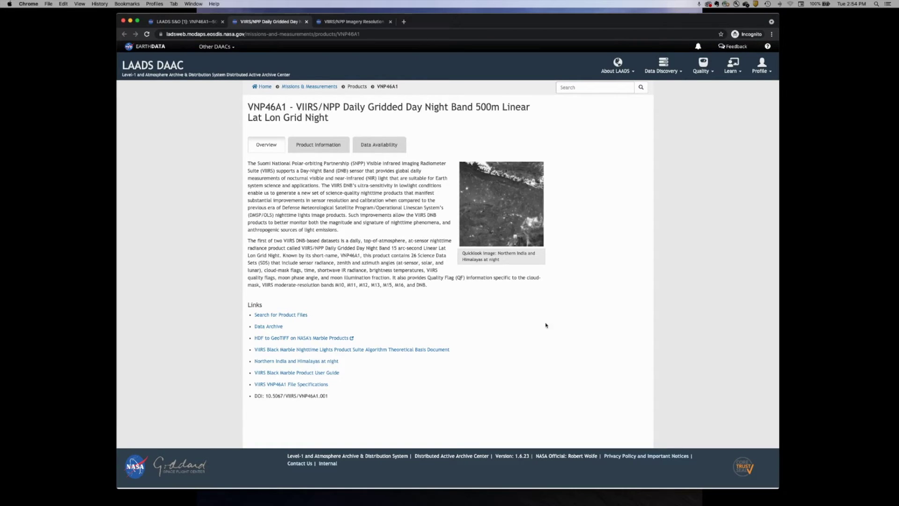
- Review VNP46A1's Product Information and Data Availability, then start a file search from its page
left_click(312, 145)
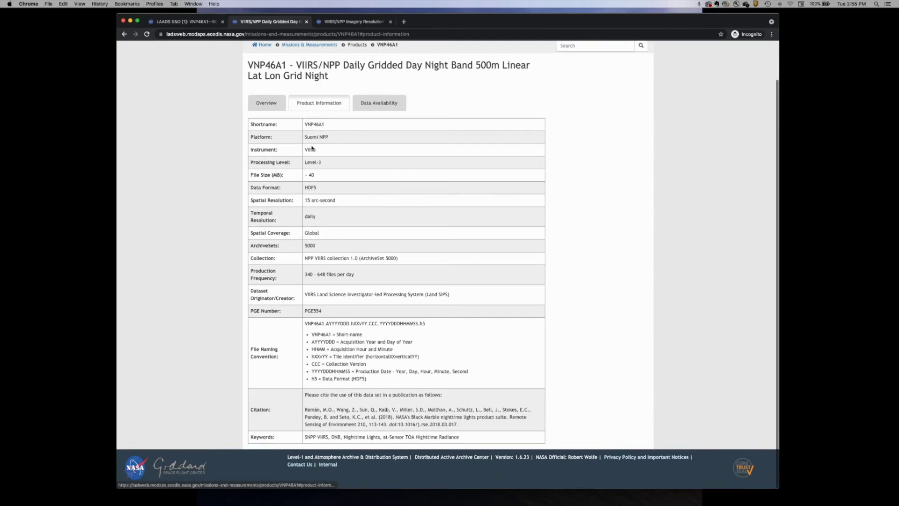
left_click(375, 104)
left_click(269, 146)
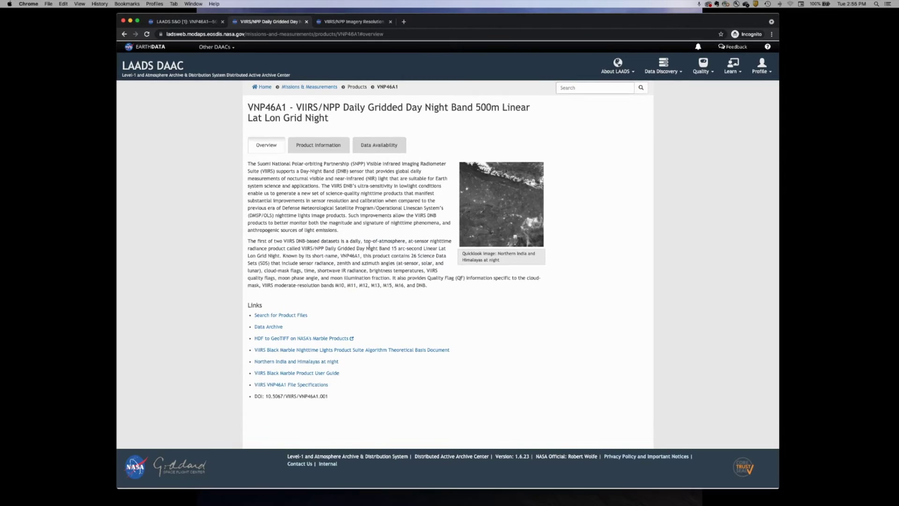
left_click(273, 316)
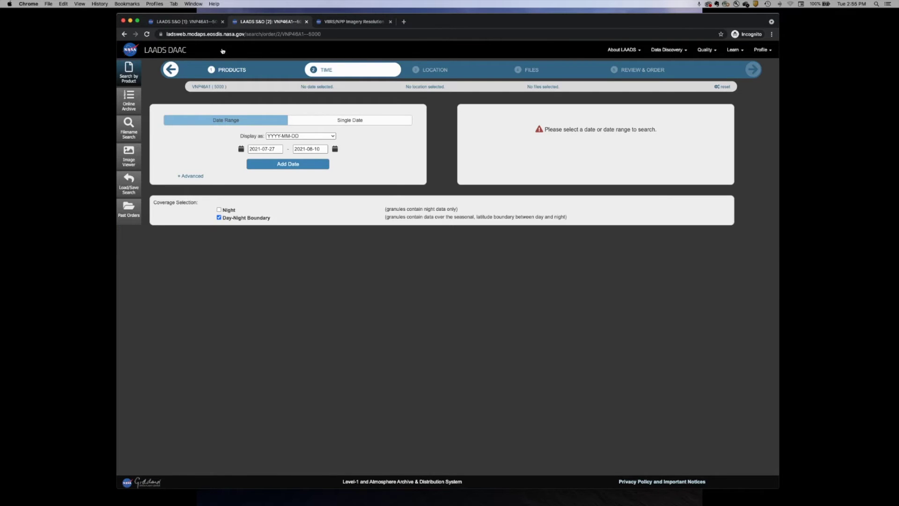
- Advance the original VNP46A1 search tab to the Time step
left_click(190, 22)
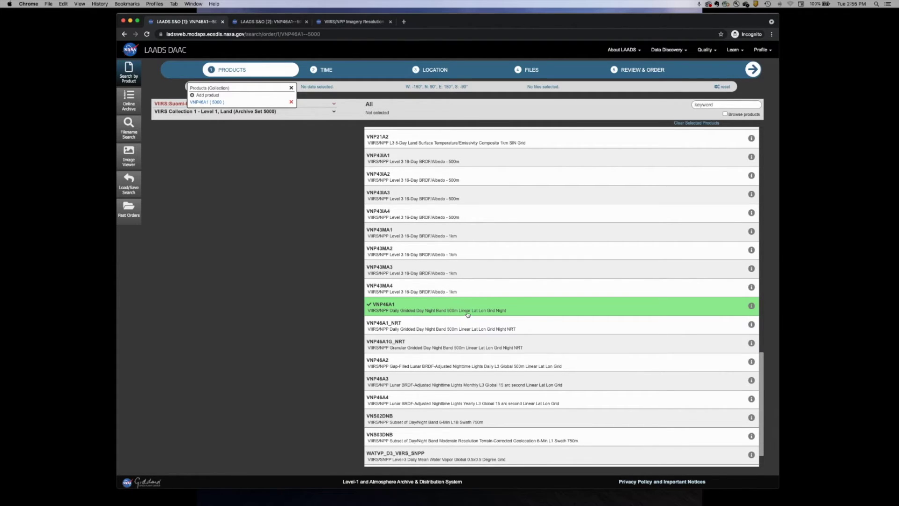
left_click(330, 70)
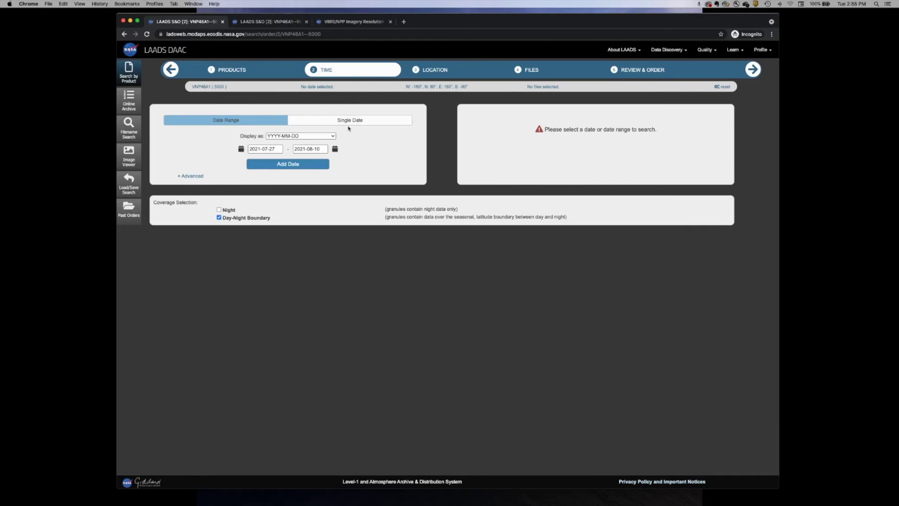
- Set the date format to MM/DD/YYYY and add 07/01/2021 as a single search date
left_click(350, 121)
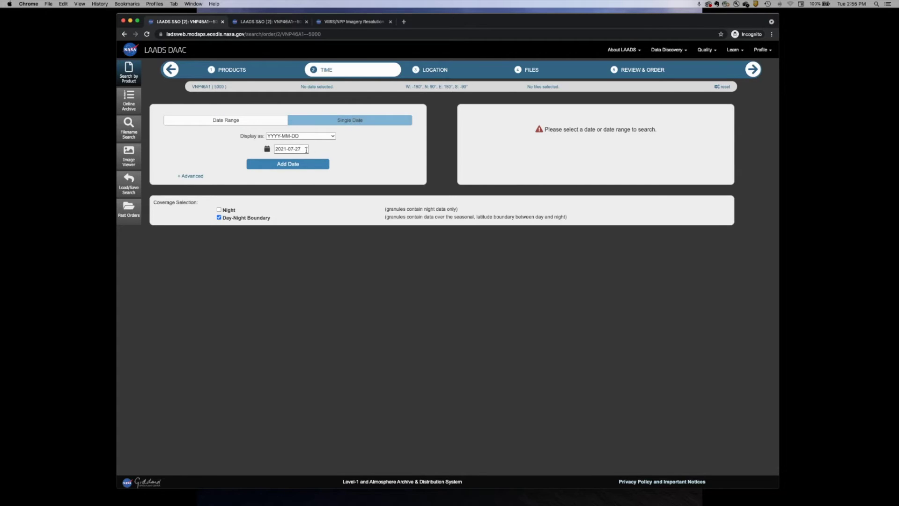
left_click(304, 149)
left_click(314, 136)
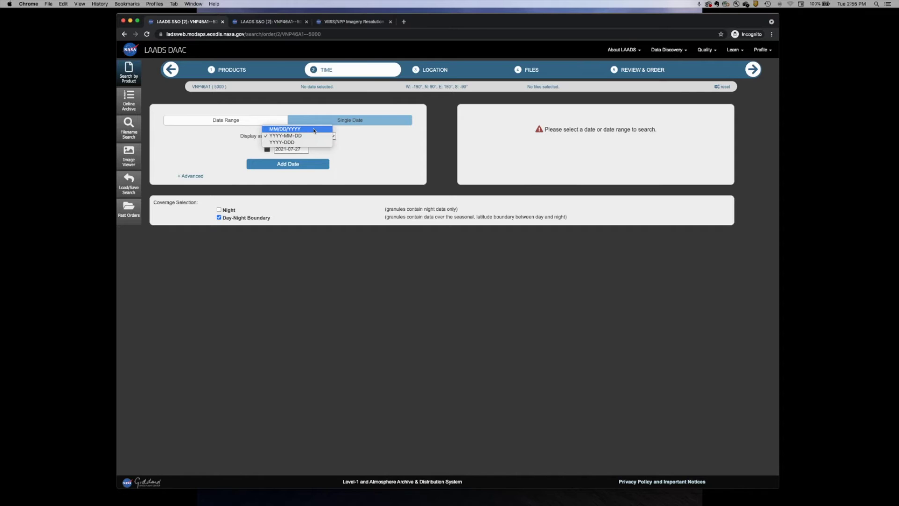
left_click(314, 130)
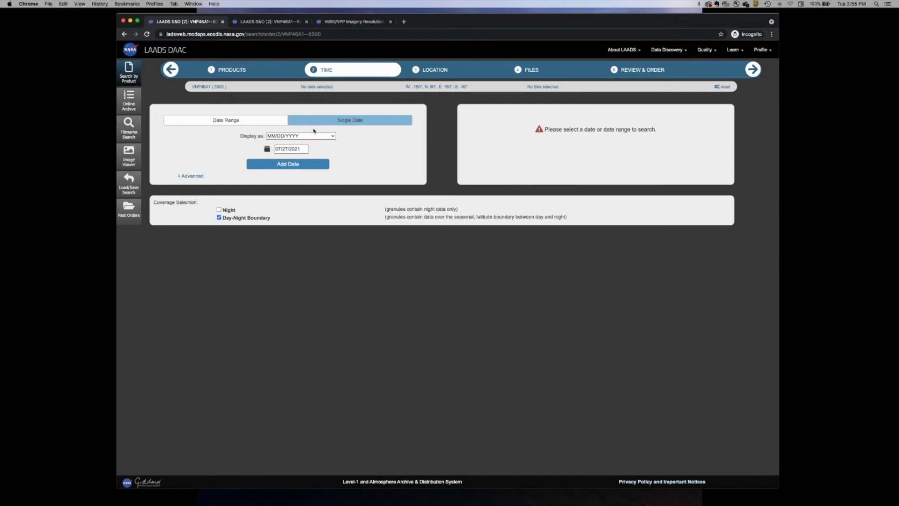
left_click(289, 149)
left_click(331, 183)
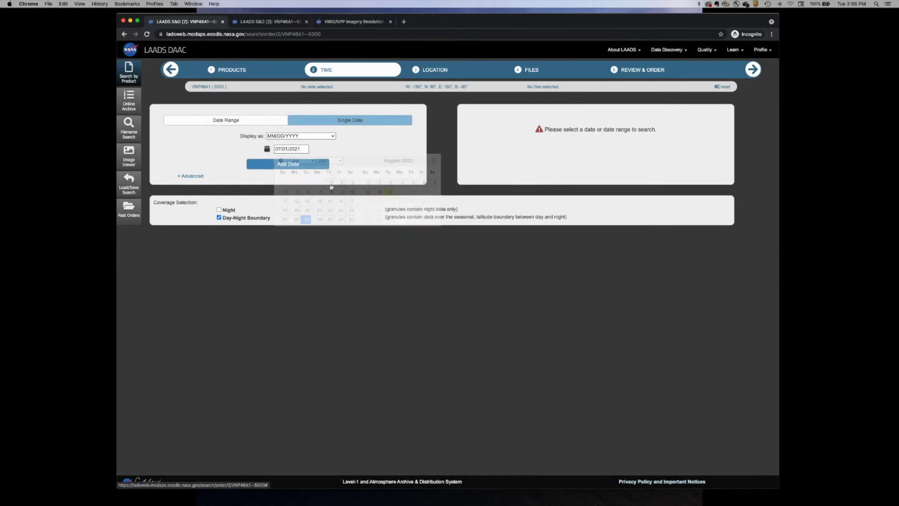
left_click(308, 167)
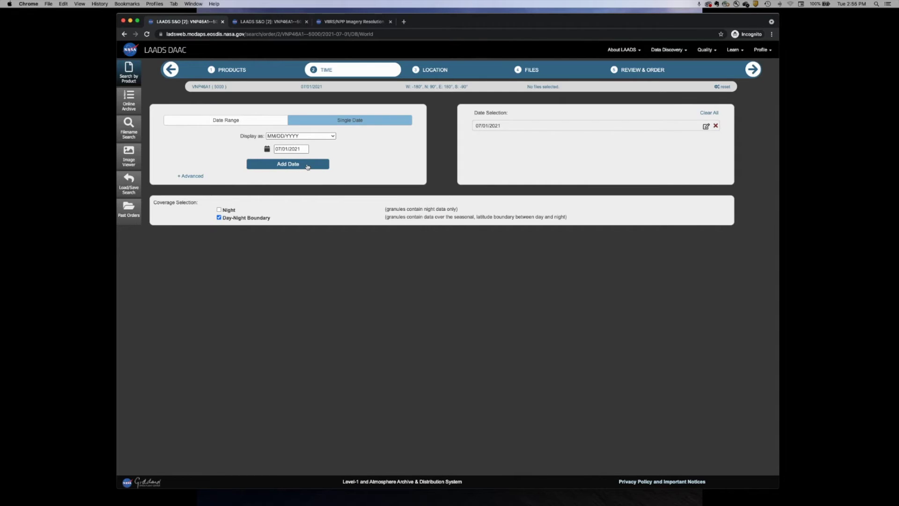
- Add 07/13/2021 as a second single search date
left_click(295, 149)
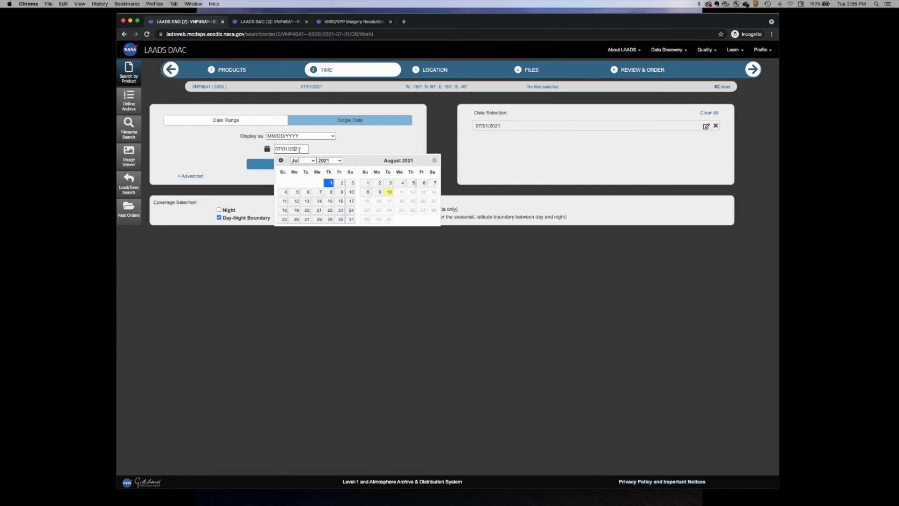
left_click(311, 203)
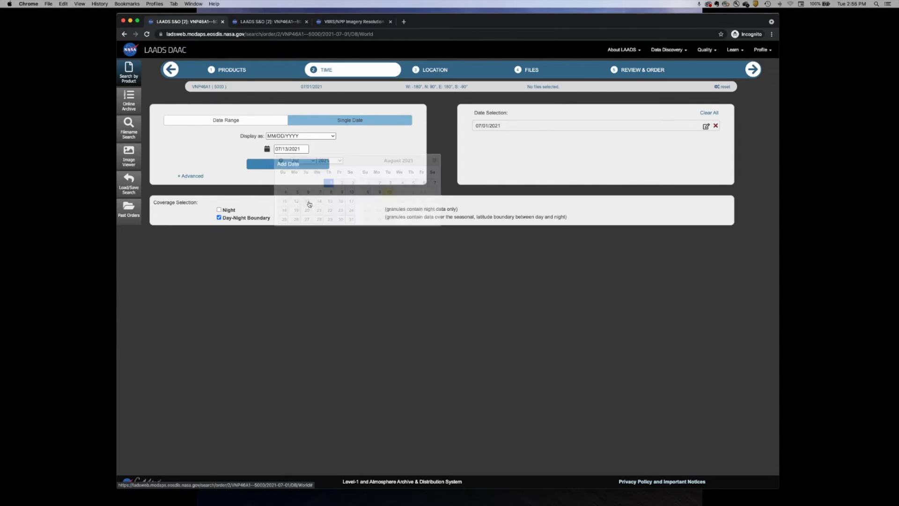
left_click(304, 165)
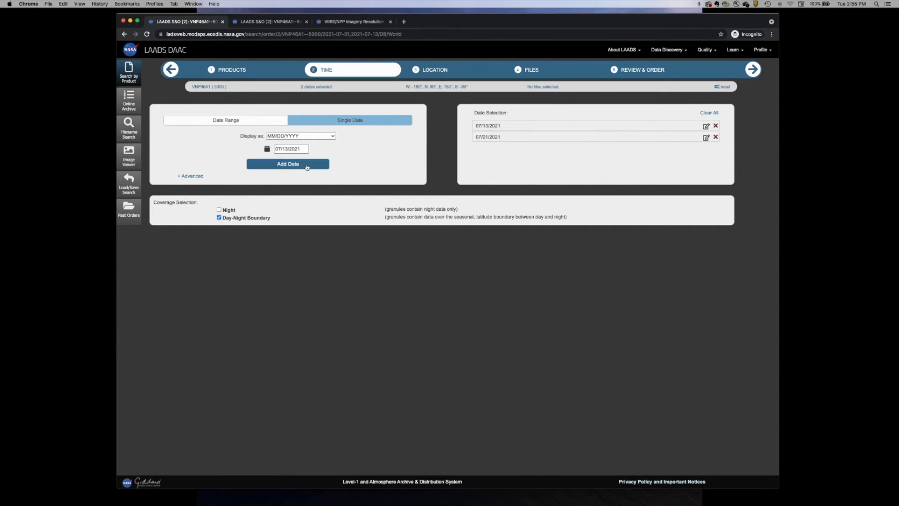
left_click(257, 123)
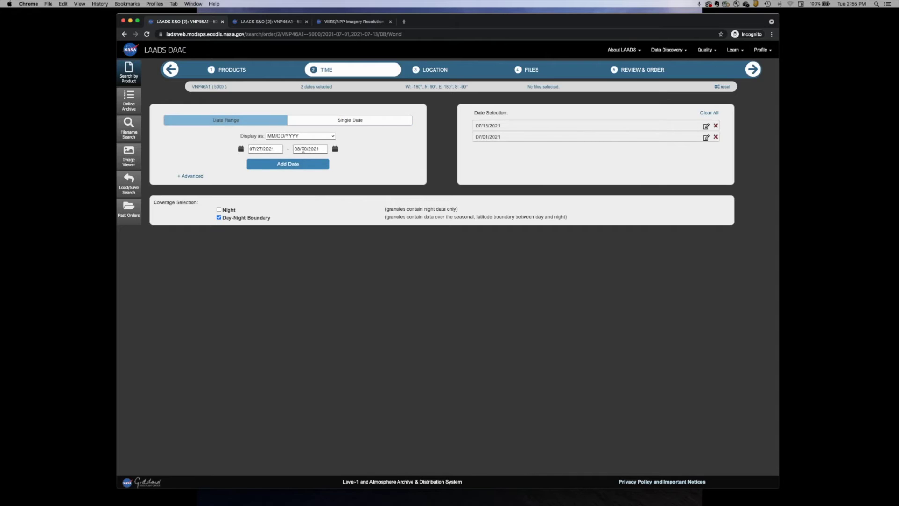
- Add the 07/27–08/10/2021 range, then remove it and 07/13/2021, keeping only 07/01/2021
left_click(295, 164)
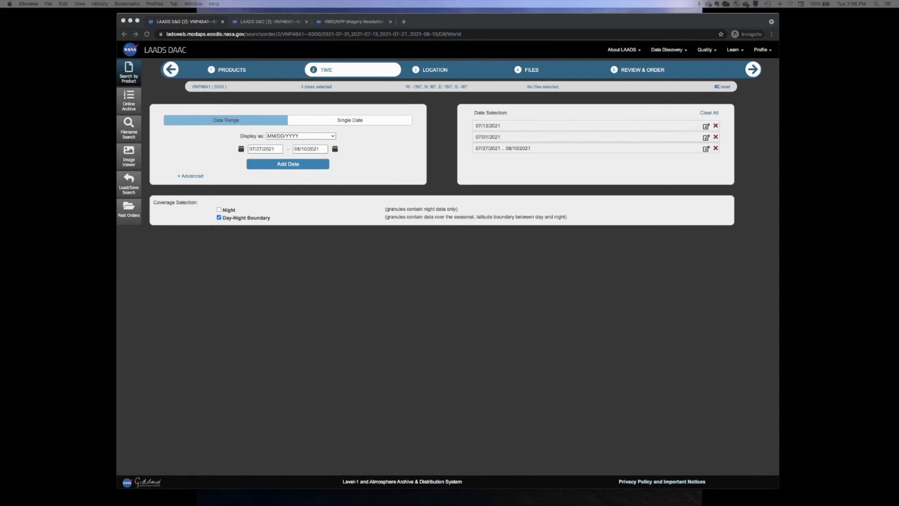
left_click(716, 150)
left_click(716, 149)
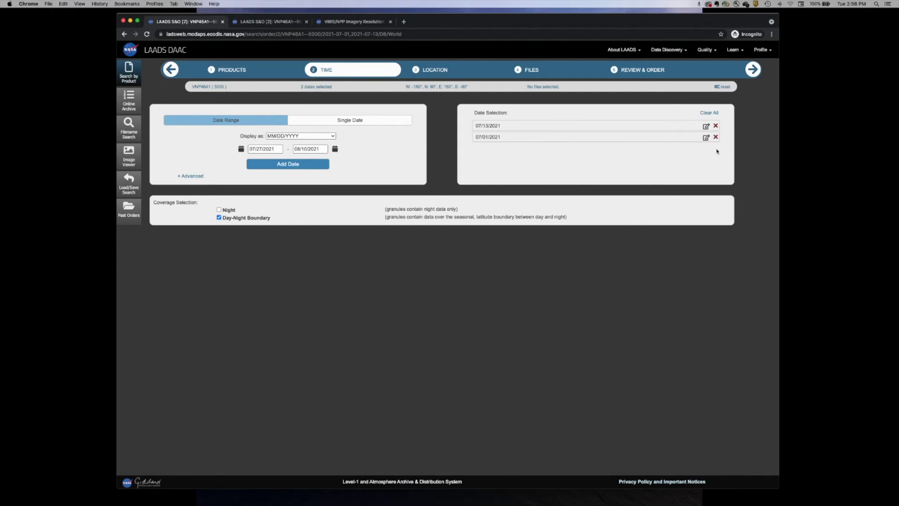
left_click(716, 126)
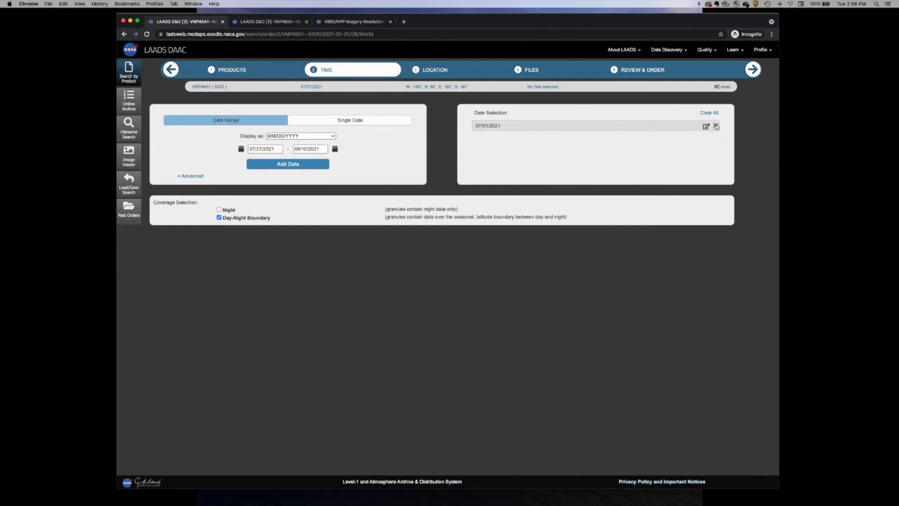
- Limit coverage to Night granules, unchecking Day-Night Boundary
left_click(219, 209)
left_click(218, 218)
left_click(427, 71)
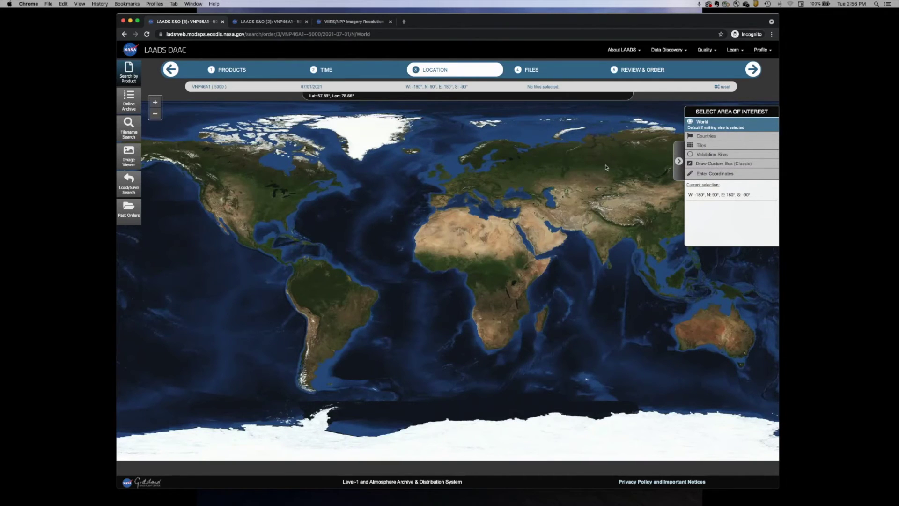
- Set the search area by country, selecting Egypt on the map
left_click(716, 137)
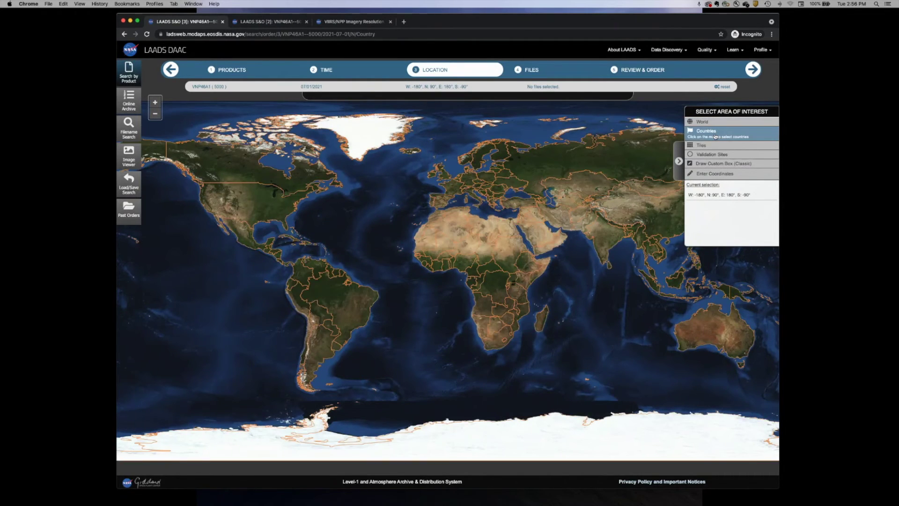
left_click(505, 248)
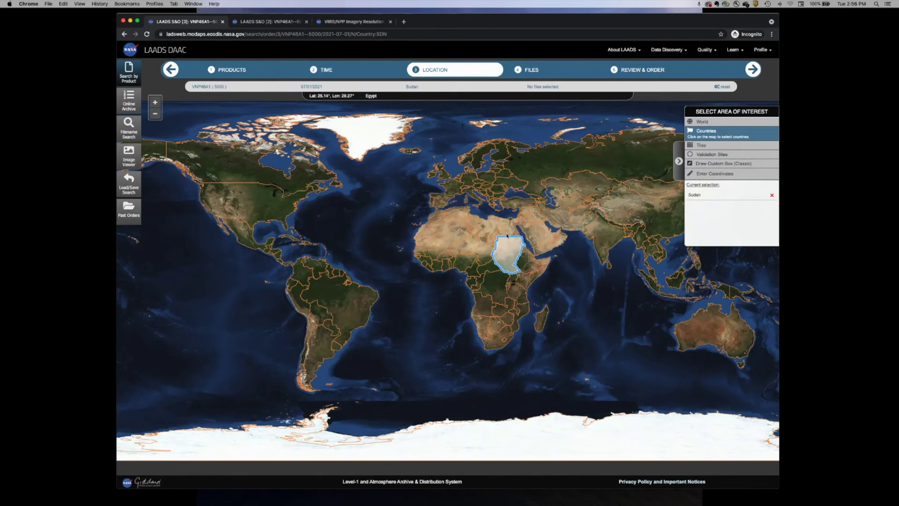
left_click(508, 234)
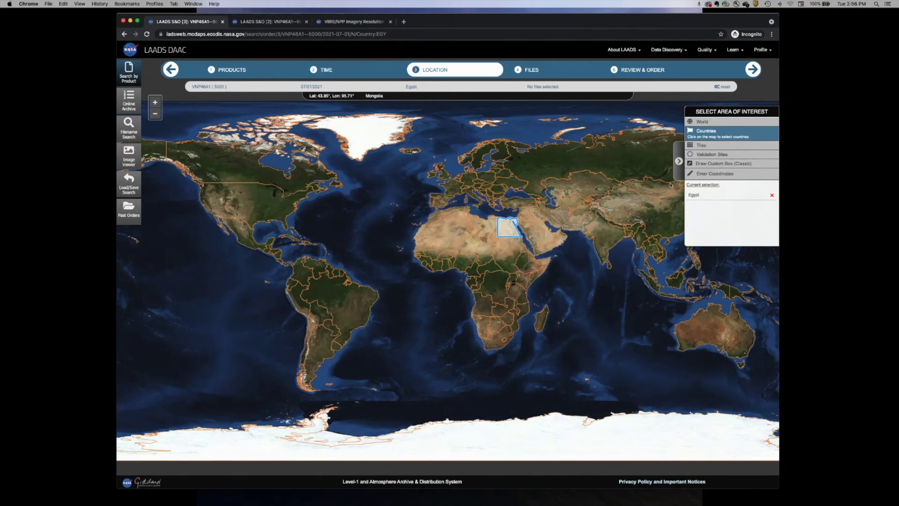
- Try the Tiles area method by selecting tiles H9V5 and H10V5
left_click(700, 145)
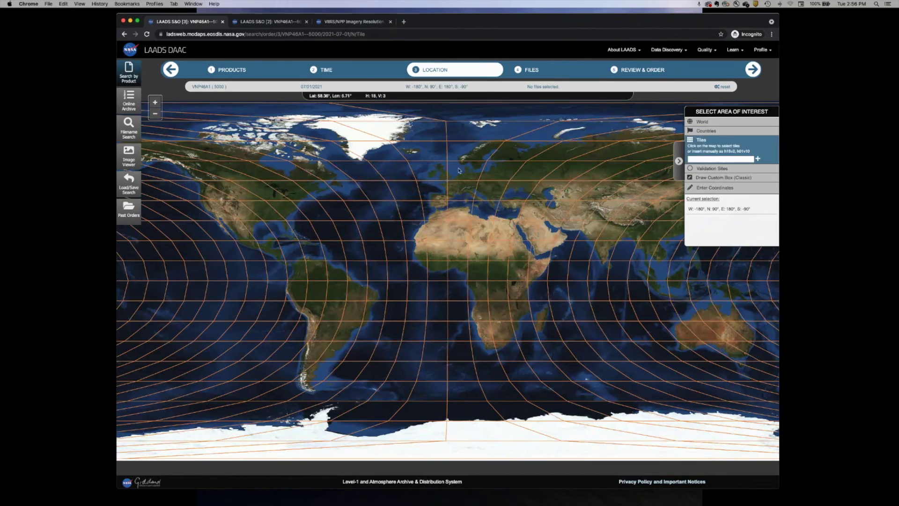
left_click(261, 215)
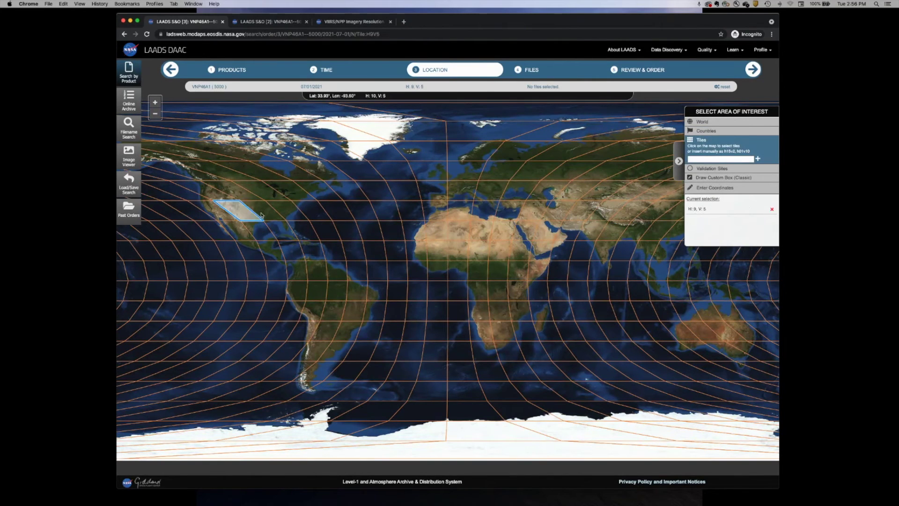
left_click(261, 215)
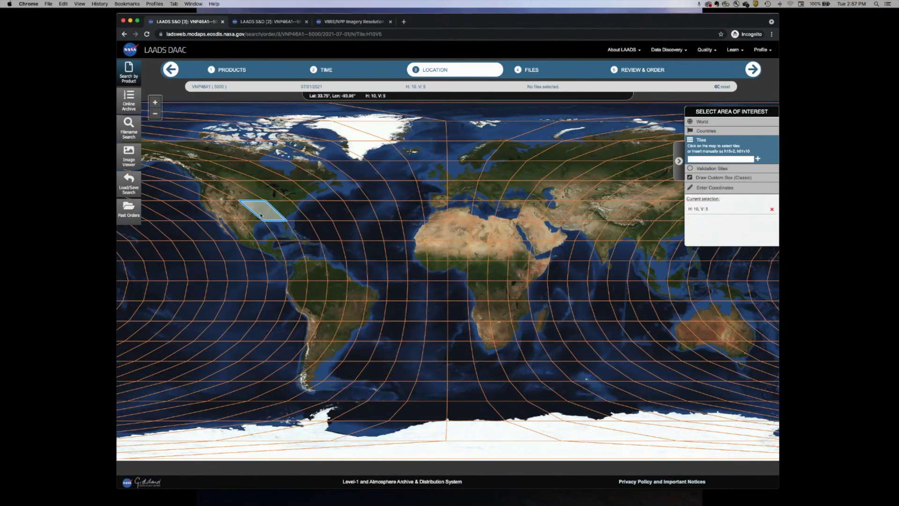
- Look through the Validation Sites type list unchanged, then choose Draw Custom Box (Classic)
left_click(721, 169)
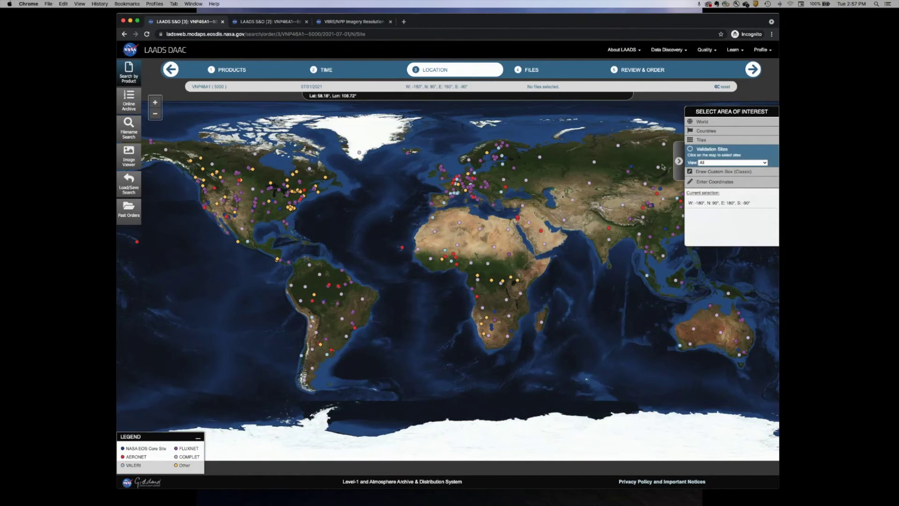
left_click(765, 163)
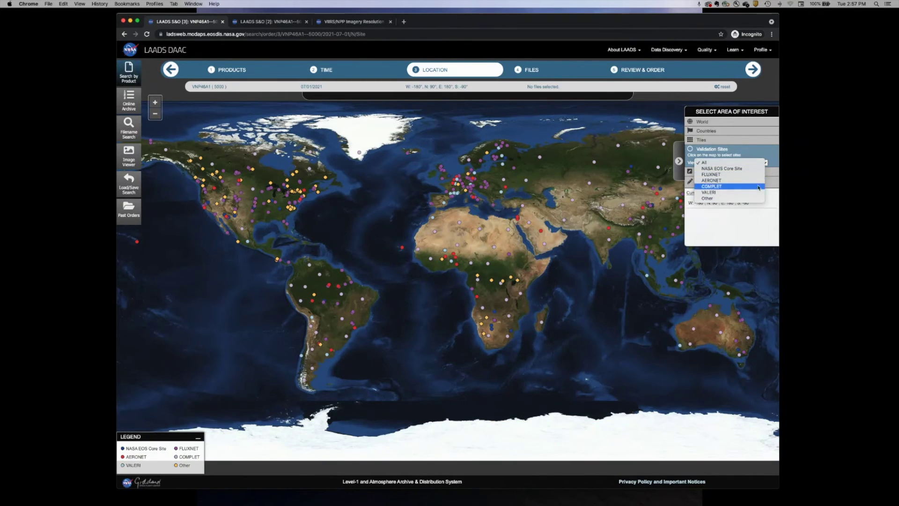
left_click(773, 159)
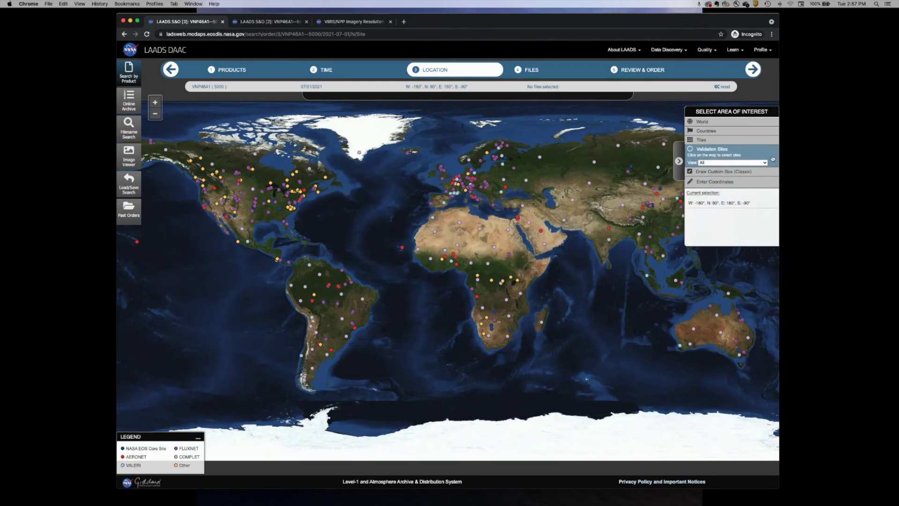
left_click(719, 172)
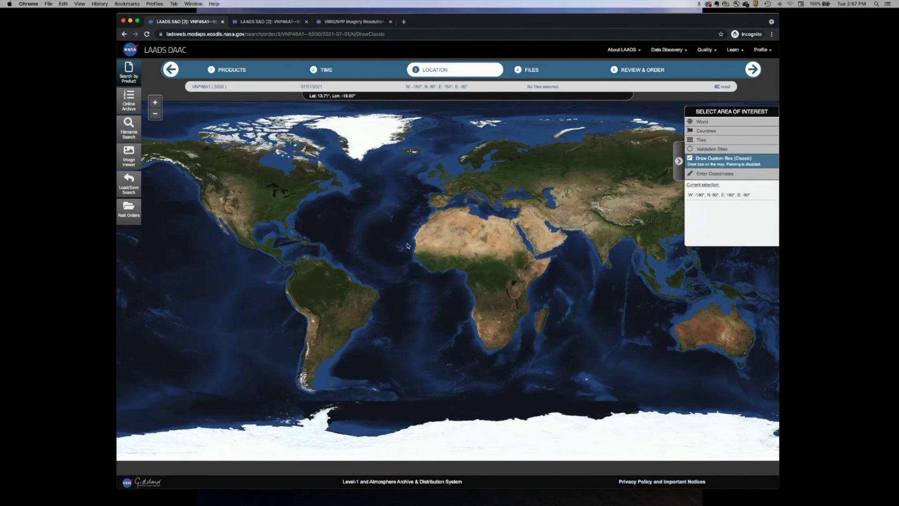
- Drag a trial box over the central US, then switch to Enter Coordinates in Lon, Lat order
left_click_drag(239, 208, 256, 226)
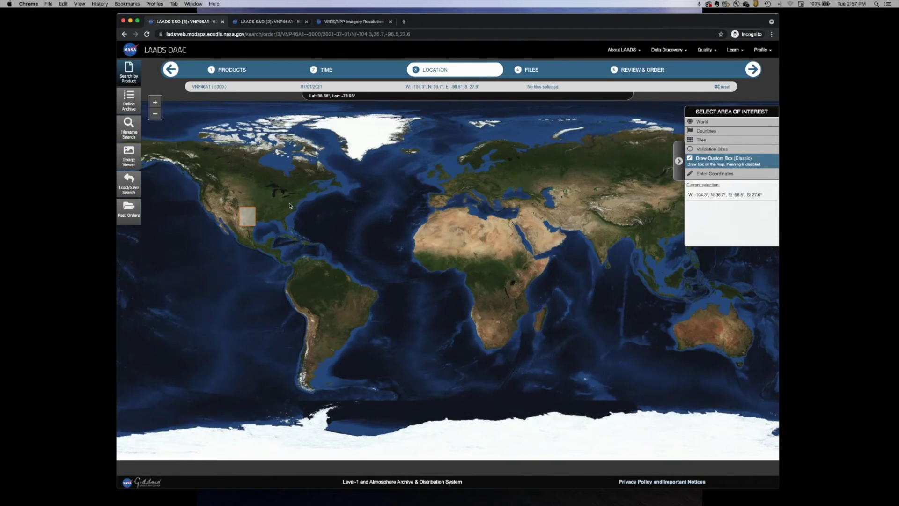
left_click(721, 175)
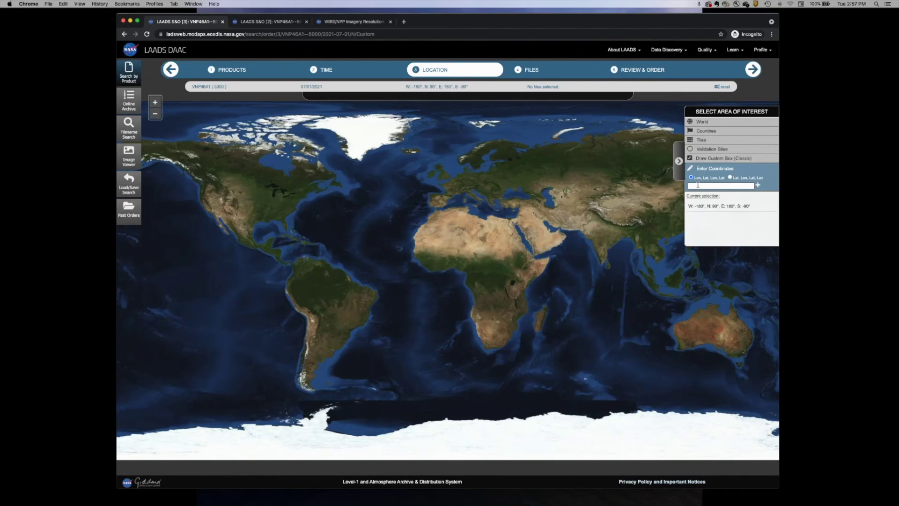
left_click(730, 178)
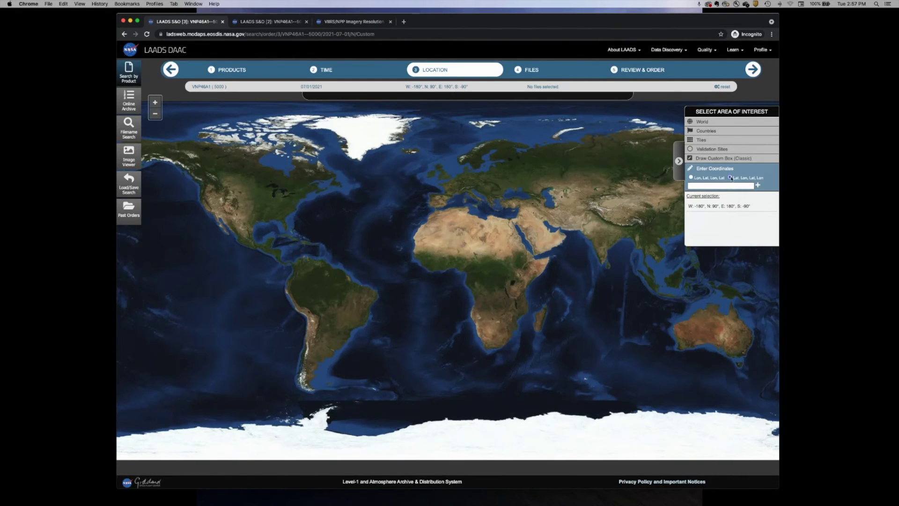
left_click(702, 178)
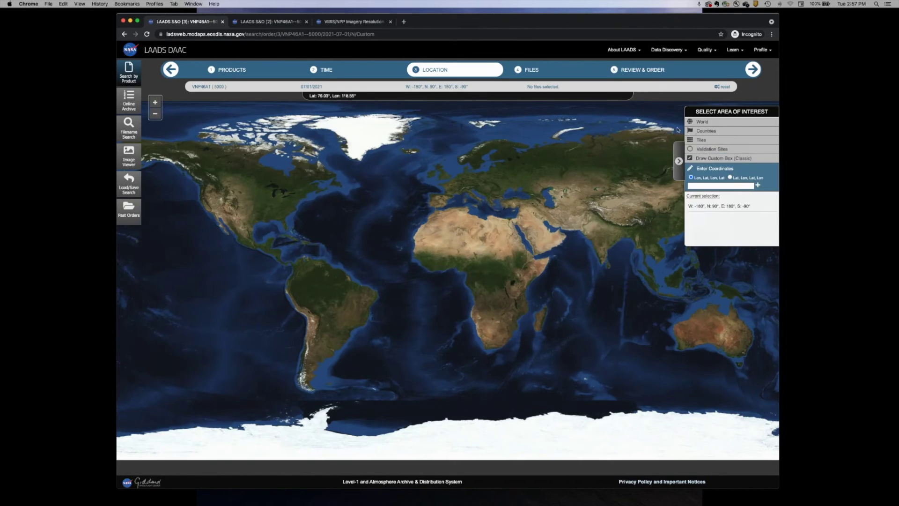
- Draw a small custom box over Texas: W -102°, N 33.6°, E -96.8°, S 28.9°
left_click(724, 158)
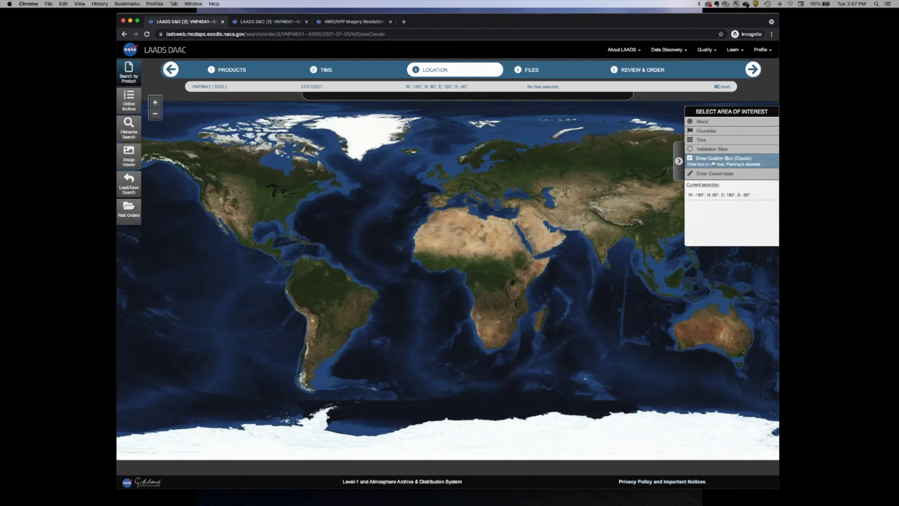
left_click_drag(243, 214, 256, 226)
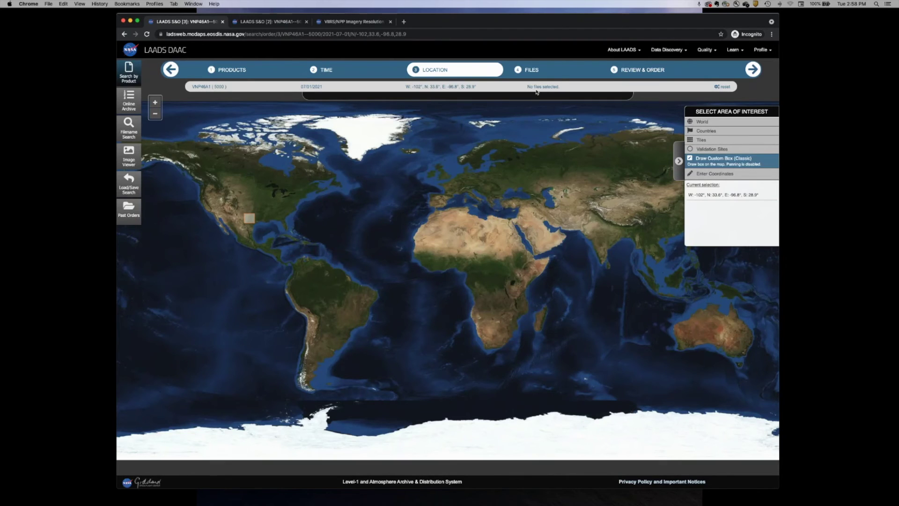
- List the matching files and select the first three of the four VNP46A1 results for 07/01/2021
left_click(532, 72)
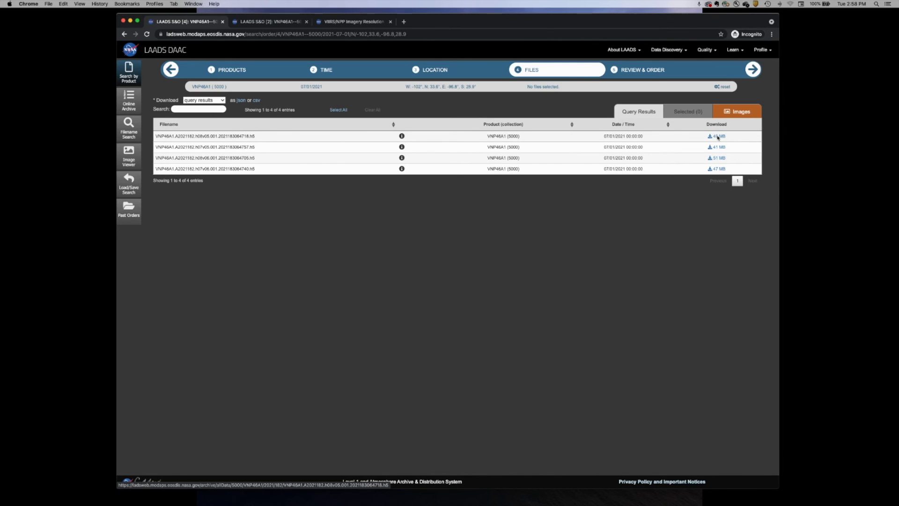
left_click(287, 138)
left_click(287, 147)
left_click(289, 159)
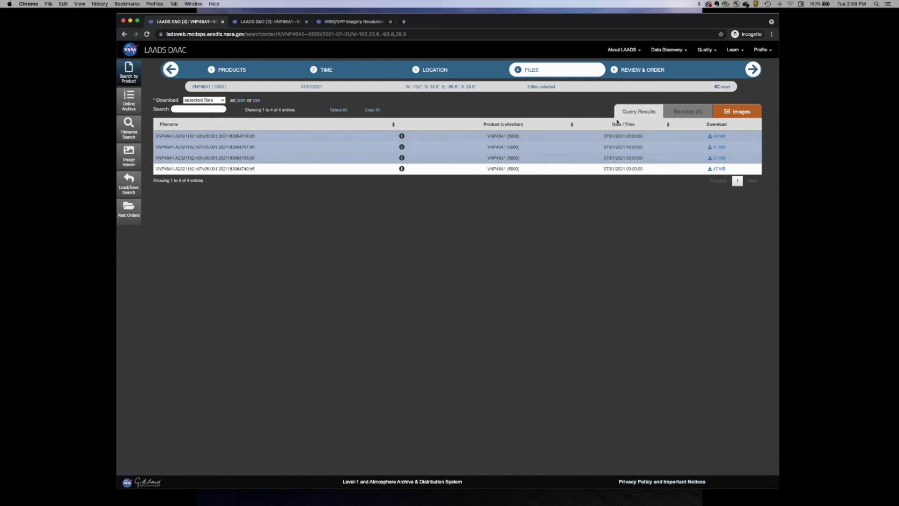
left_click(685, 112)
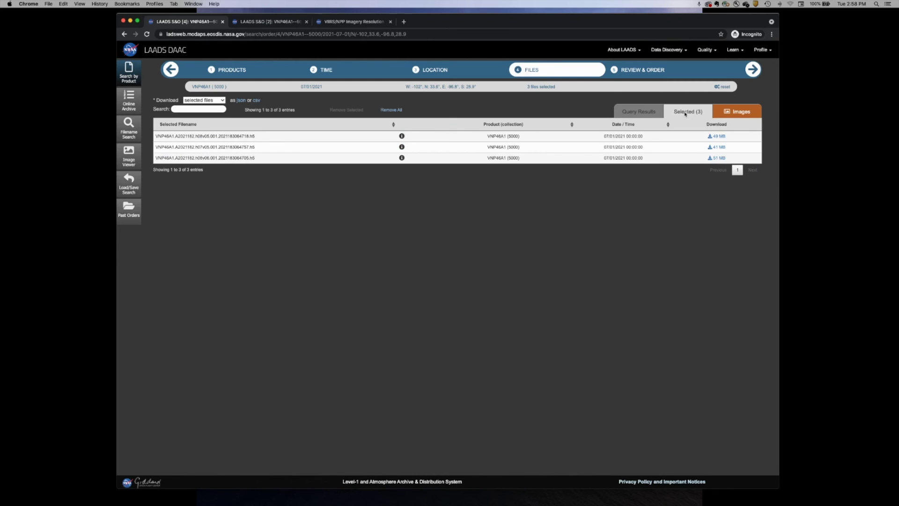
left_click(640, 113)
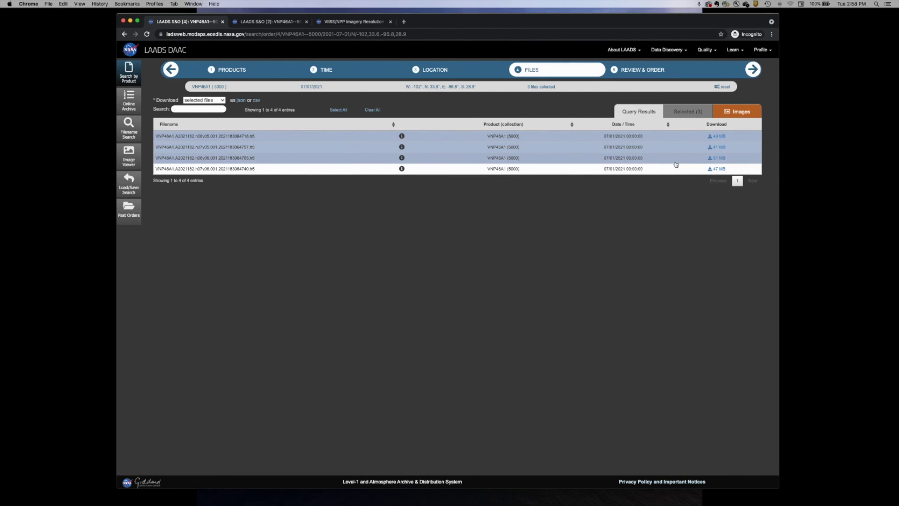
- Show the Review & Order summary for the 3-file VNP46A1 order dated 07/01/2021
left_click(635, 71)
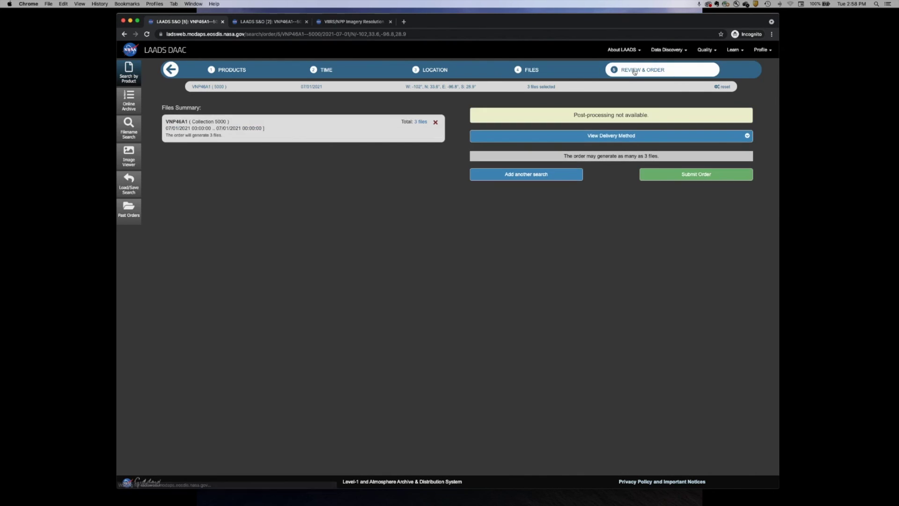